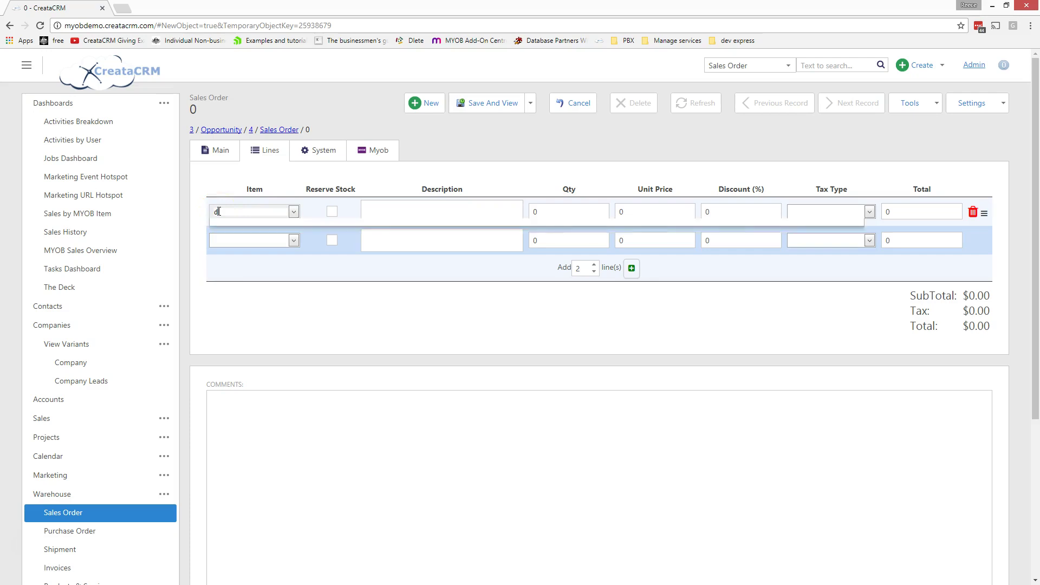
Set the first order line's item to the D70 HandSet from the Melbourne warehouse.
key("Down")
key("Return")
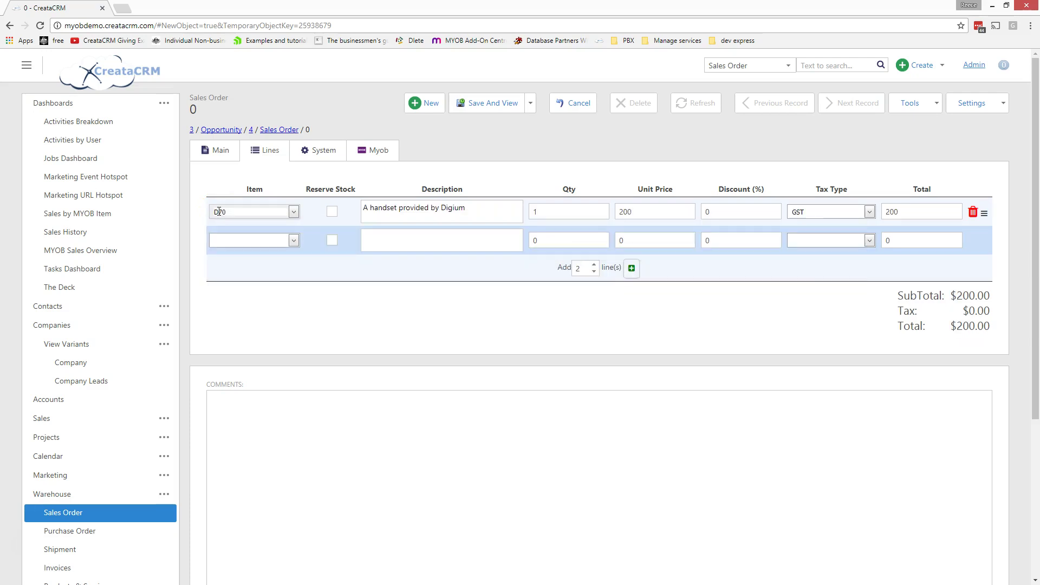
left_click(294, 212)
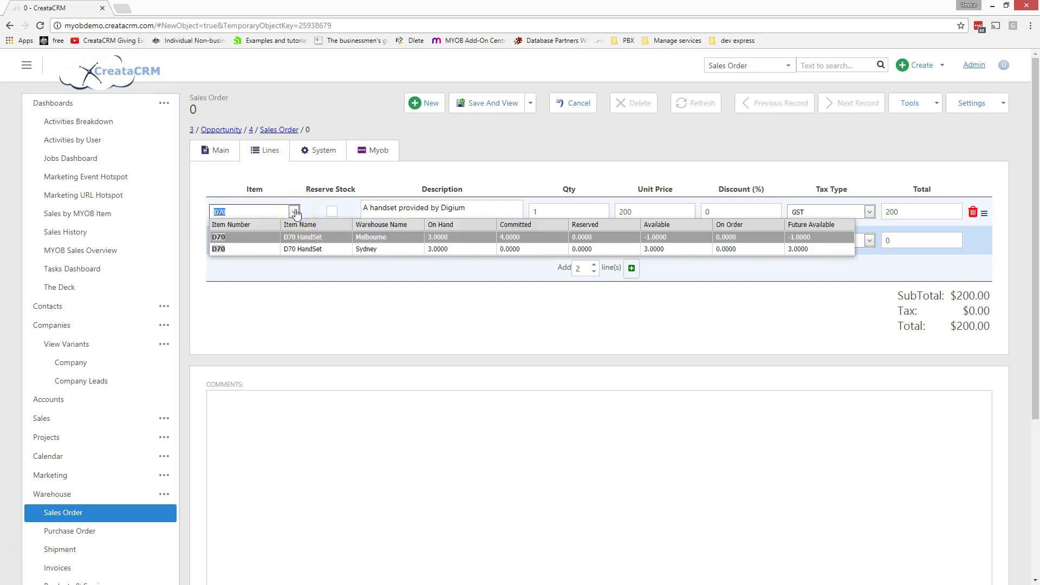
left_click(419, 236)
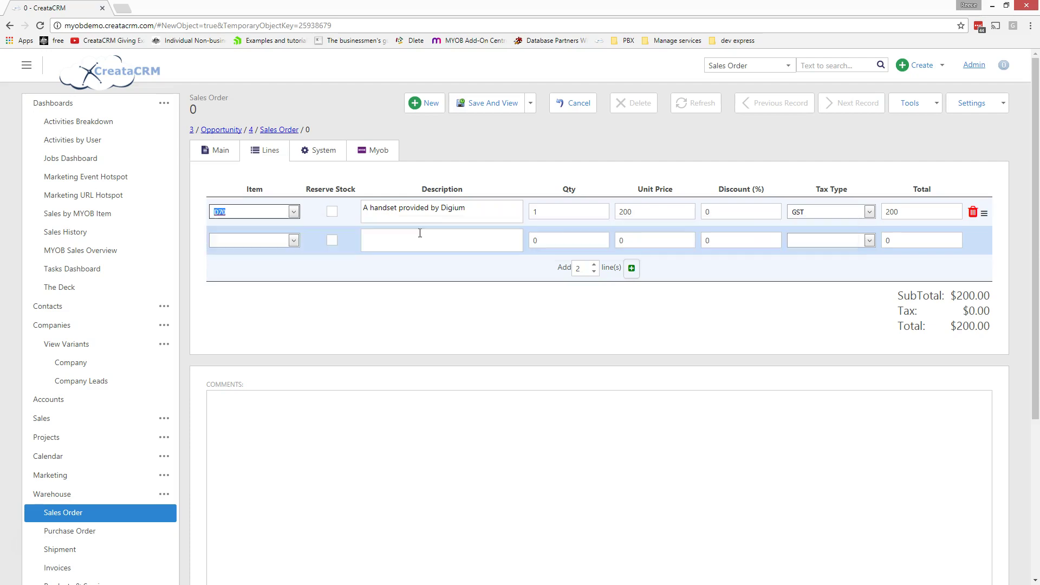
Set the second order line's item to Digium D50 from the Sydney warehouse.
left_click(280, 241)
type("d70")
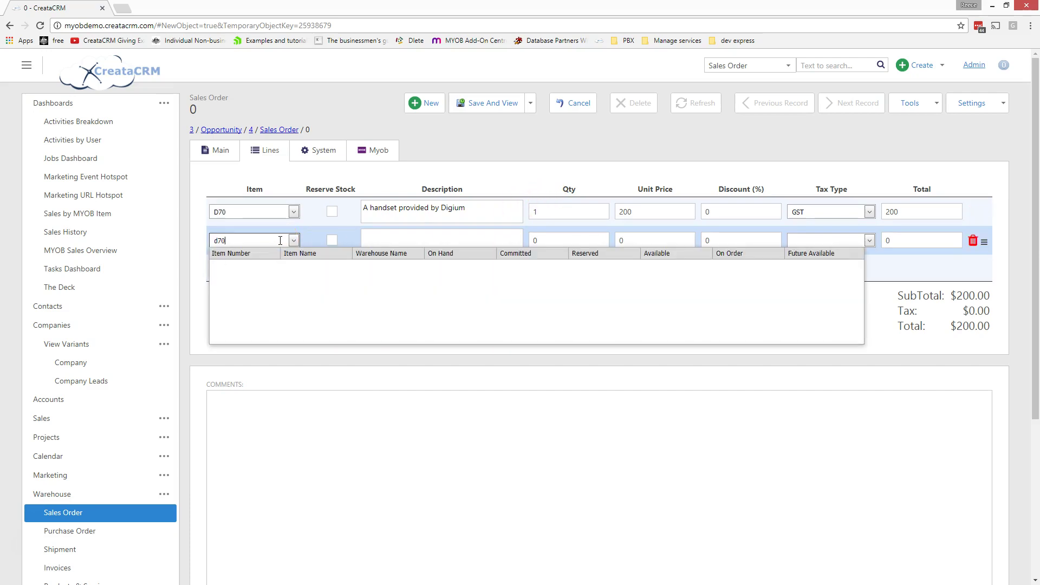
key("BackSpace")
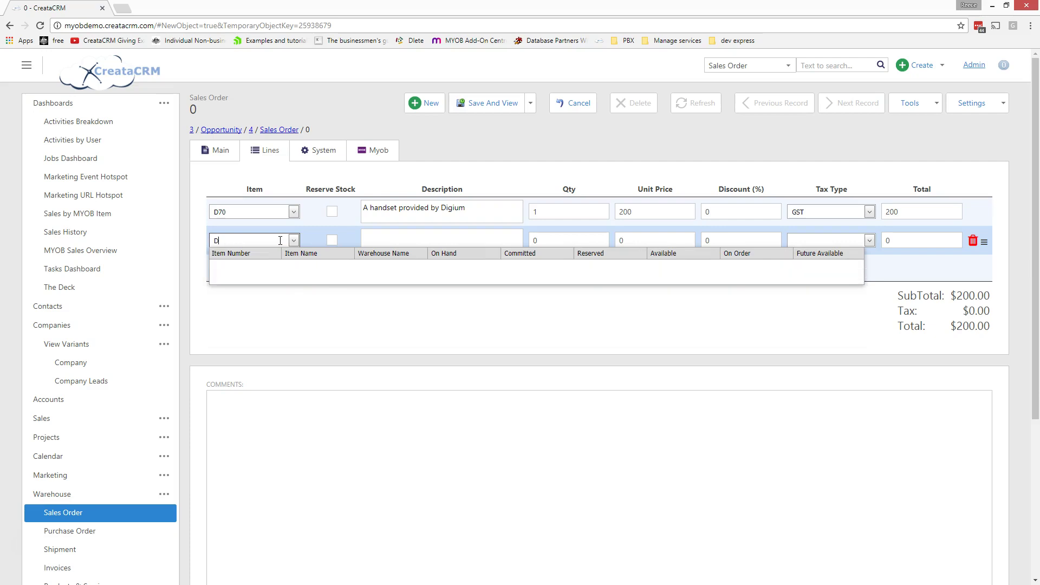
type("60")
key("BackSpace")
key("BackSpace")
type("50")
key("Down")
key("Down")
key("Down")
key("Return")
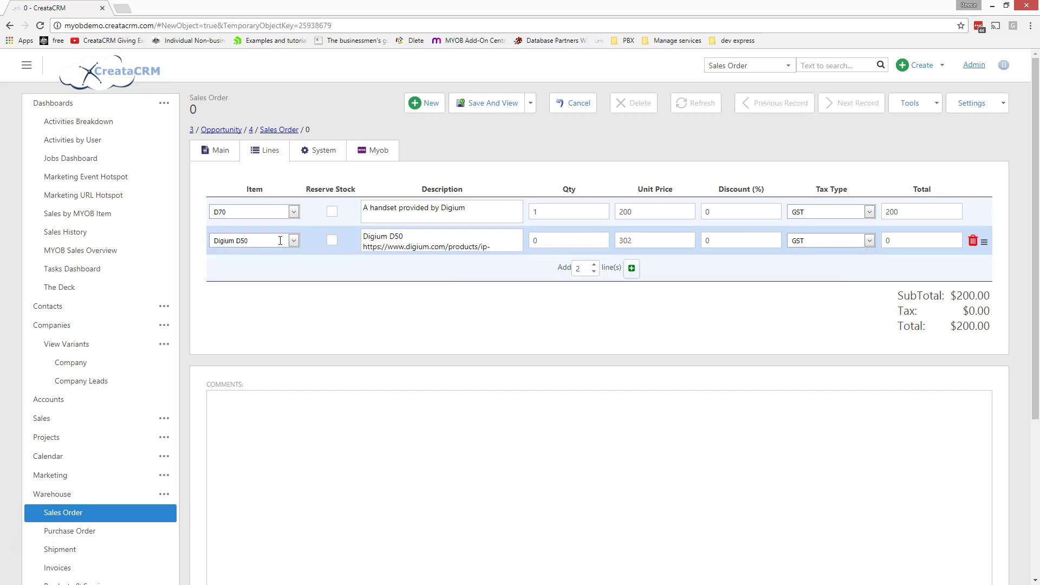
Set the Digium D50 line's quantity to 3.
left_click(557, 240)
key("BackSpace")
type("3")
left_click(536, 332)
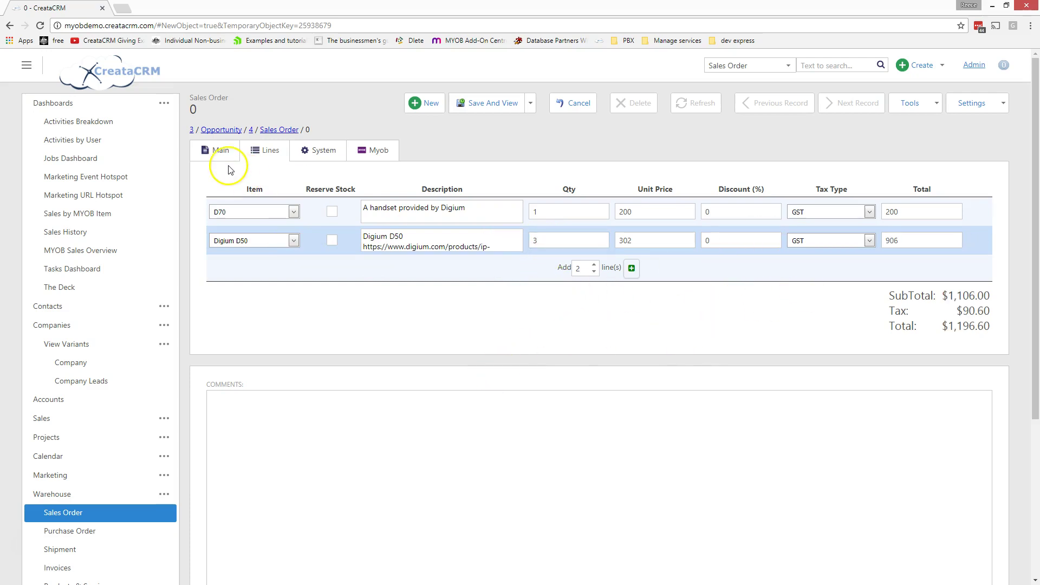
Set the sales order's company to AA Customer in Happyville and save the order.
left_click(212, 149)
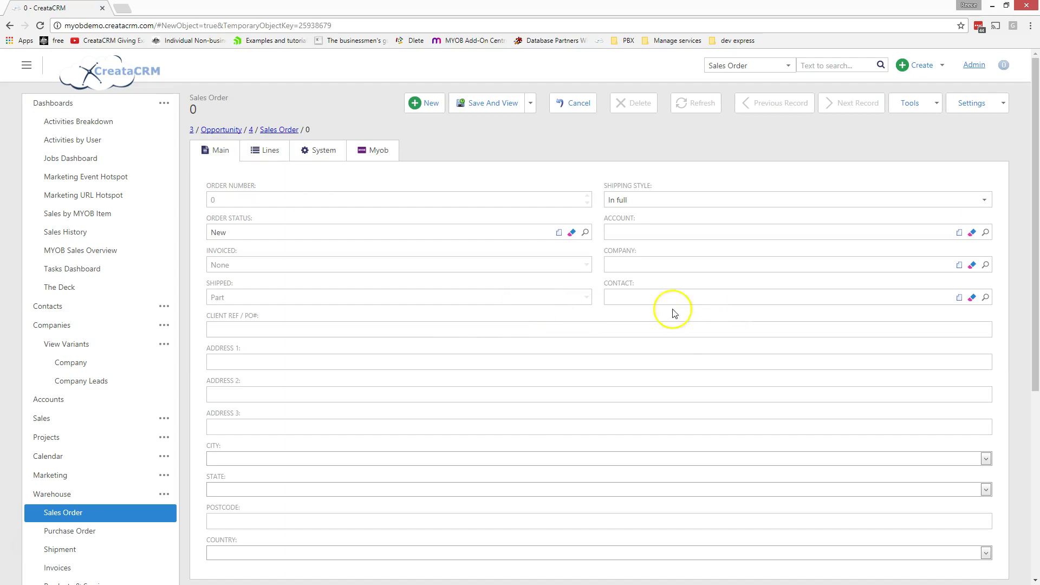
left_click(630, 266)
type("aa cus")
key("Return")
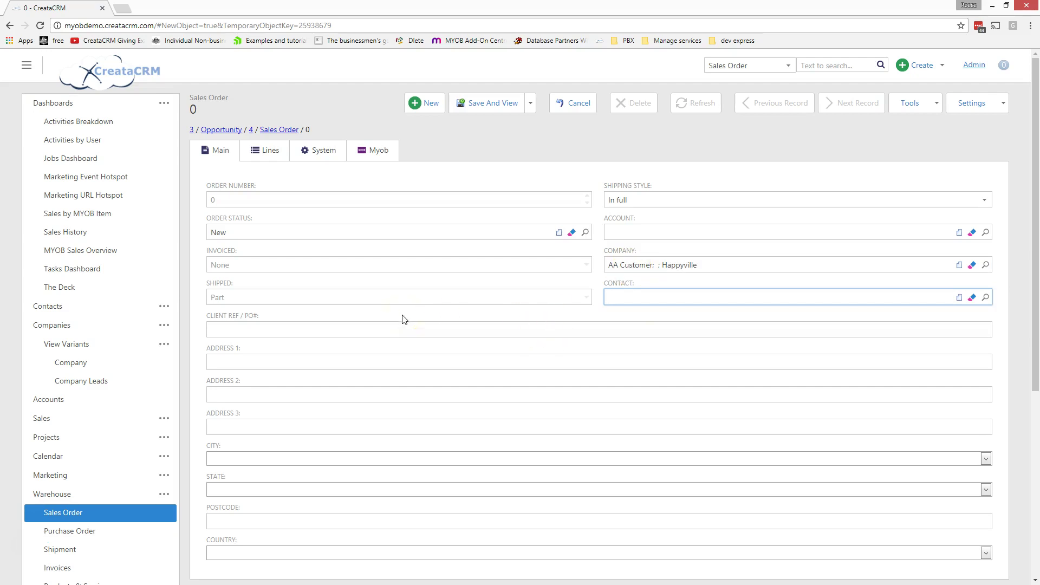
left_click(499, 108)
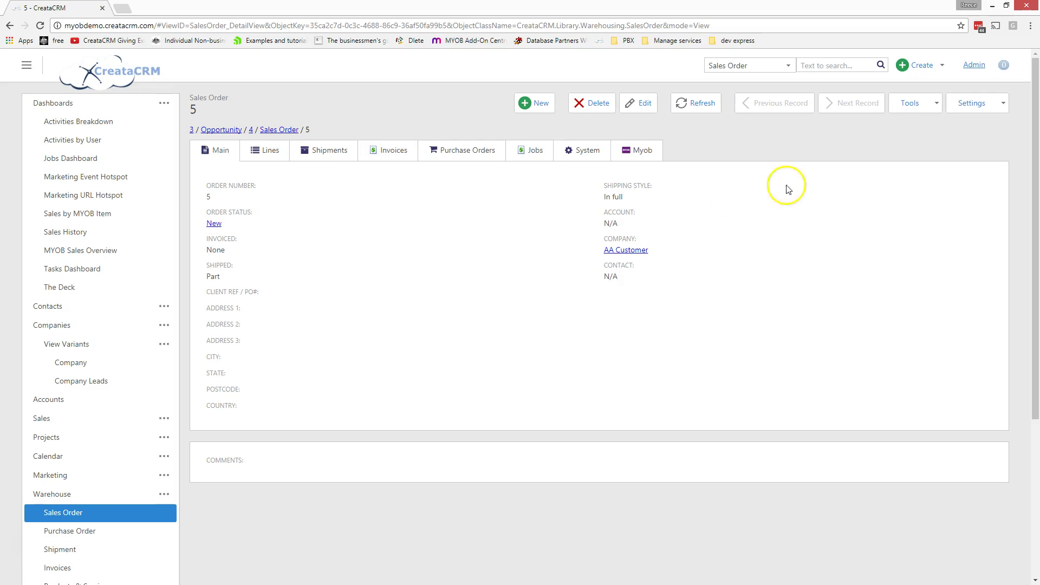
Review the saved sales order's lines and reopen the order for editing.
left_click(268, 150)
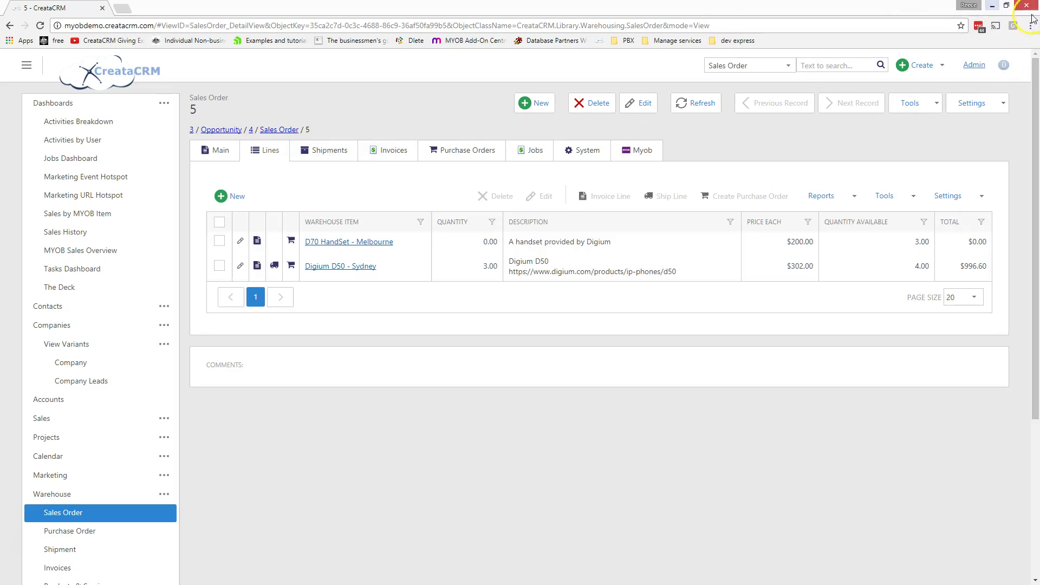
left_click(213, 148)
left_click(638, 103)
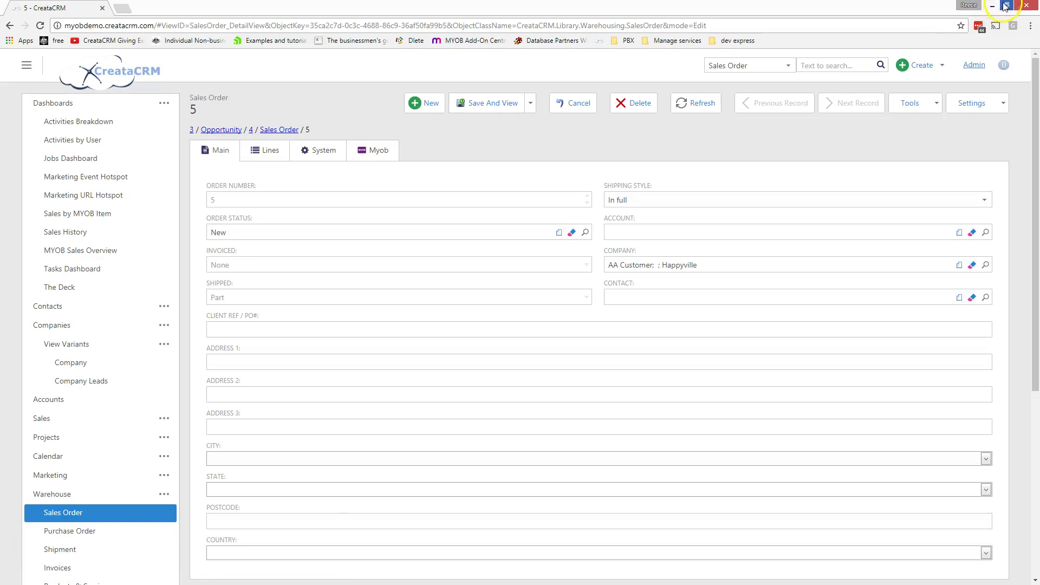
Check how the order lines are laid out in a smaller browser window, restore the full size and save the order.
left_click(1003, 6)
left_click_drag(488, 241, 488, 83)
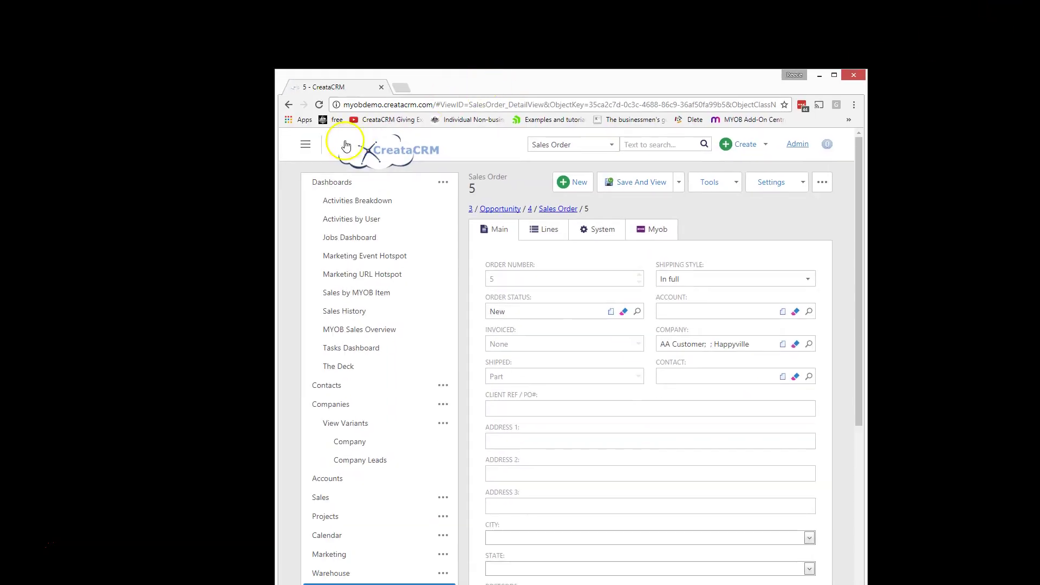
left_click(558, 232)
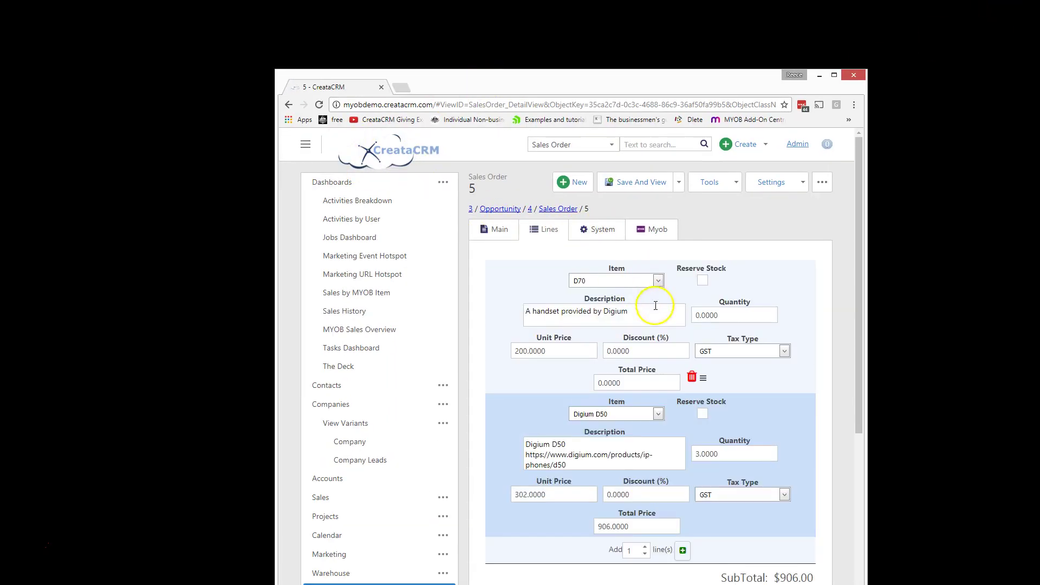
left_click(834, 75)
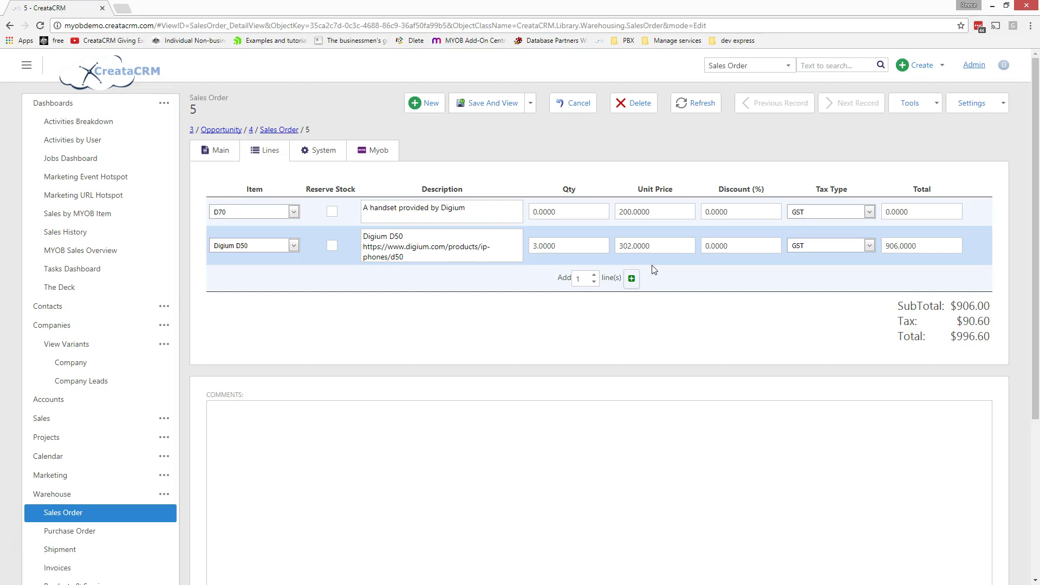
left_click(216, 150)
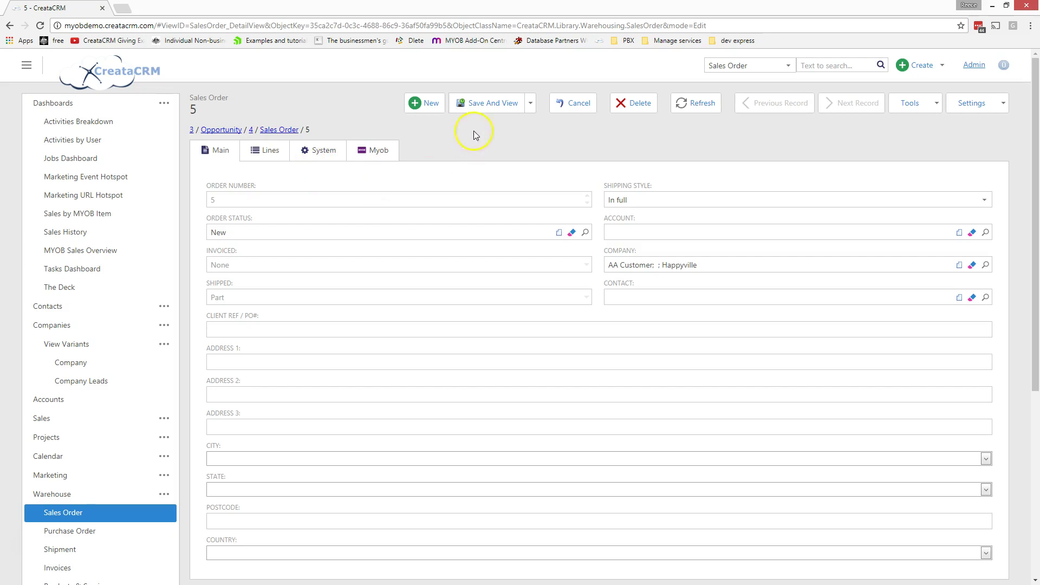
left_click(514, 108)
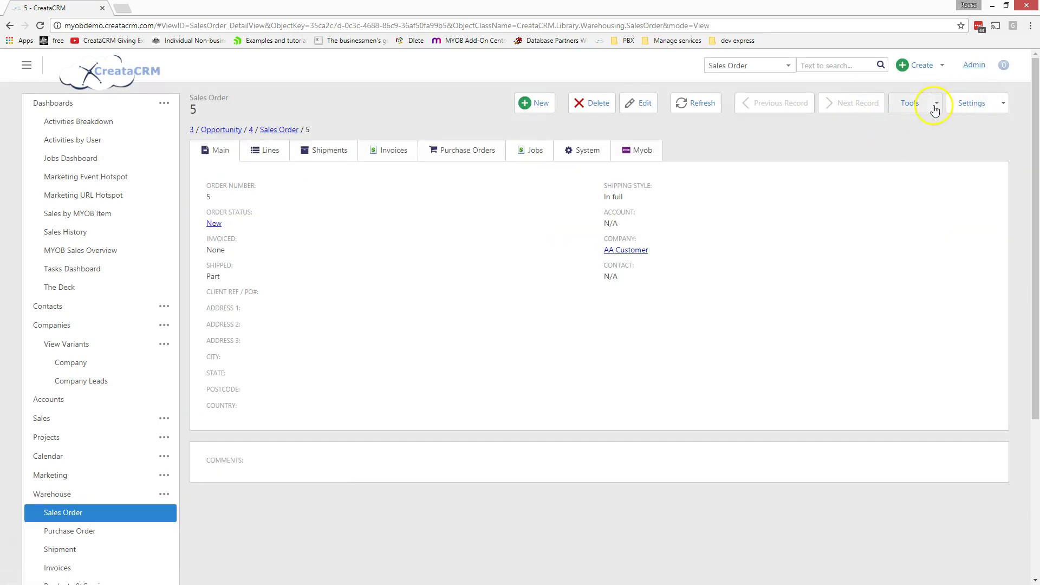
Populate the sales order's address from the company's PrimaryShippingAddress.
left_click(935, 104)
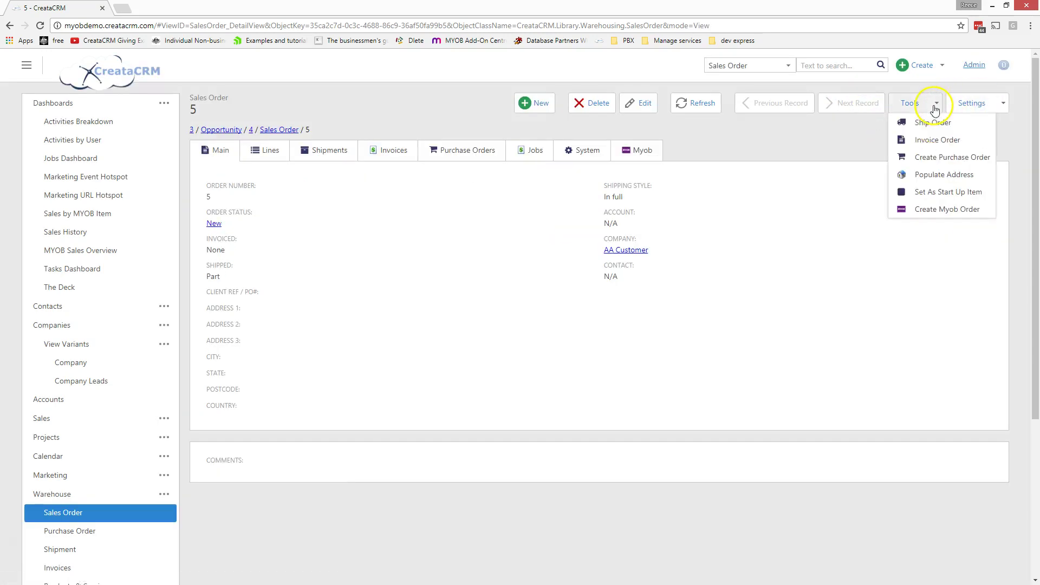
left_click(932, 175)
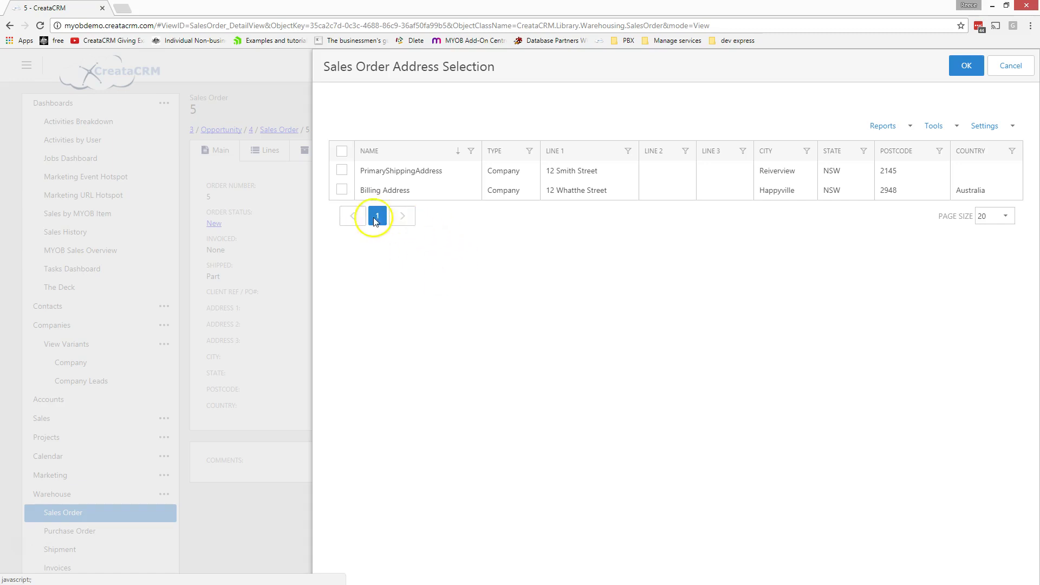
left_click(342, 171)
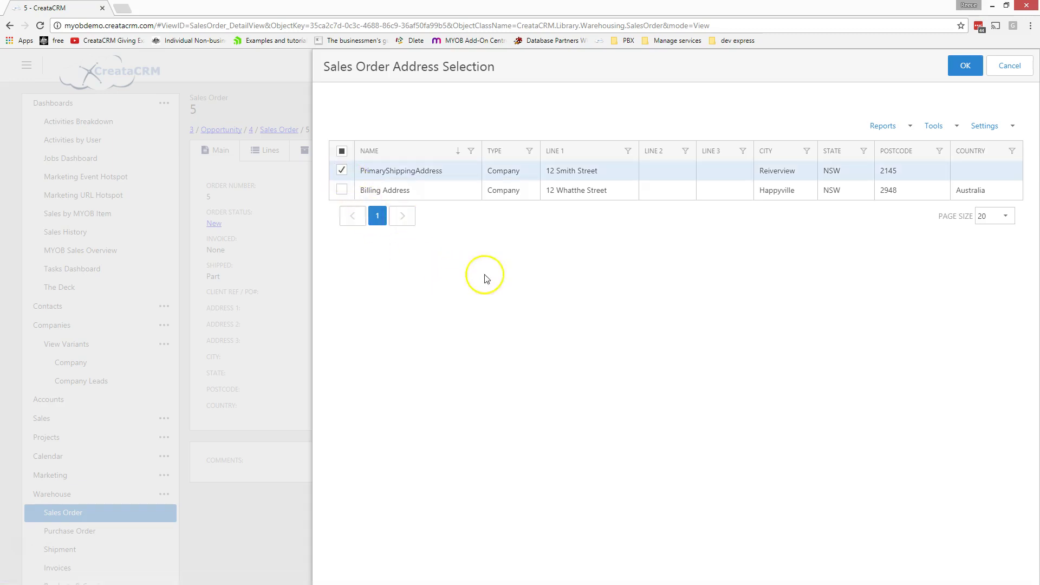
left_click(964, 65)
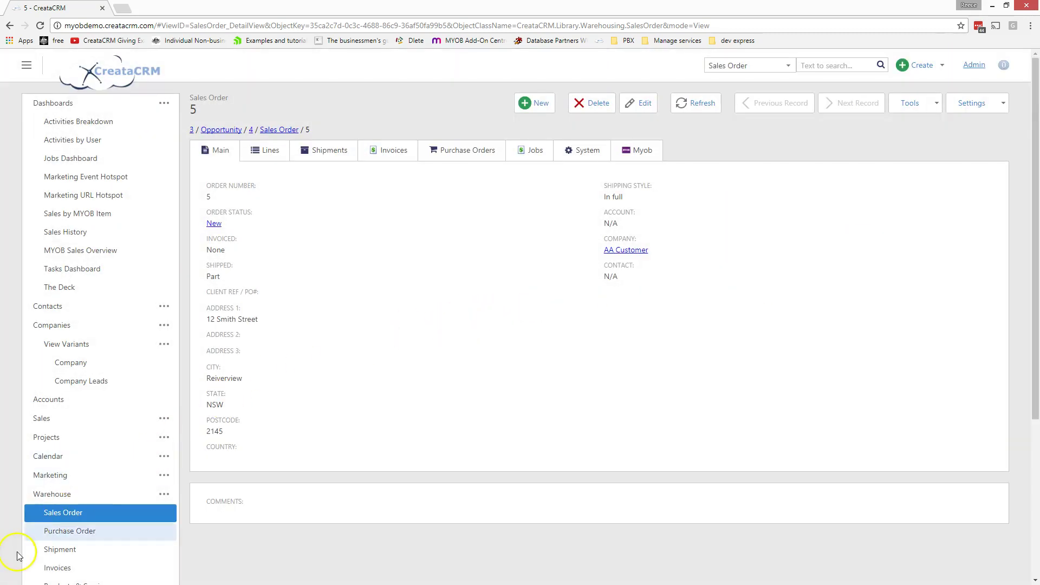
Open the Order Organizer and move the new sales order to Waiting on Client and on to Order Sent to MYOB.
scroll(338, 372, "down", 1)
scroll(339, 372, "down", 2)
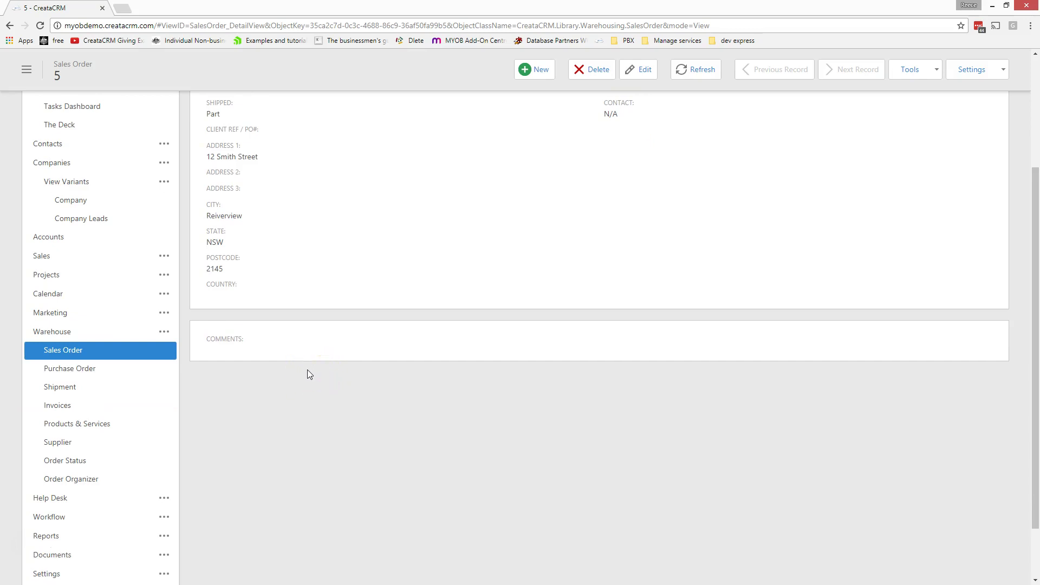
left_click(118, 479)
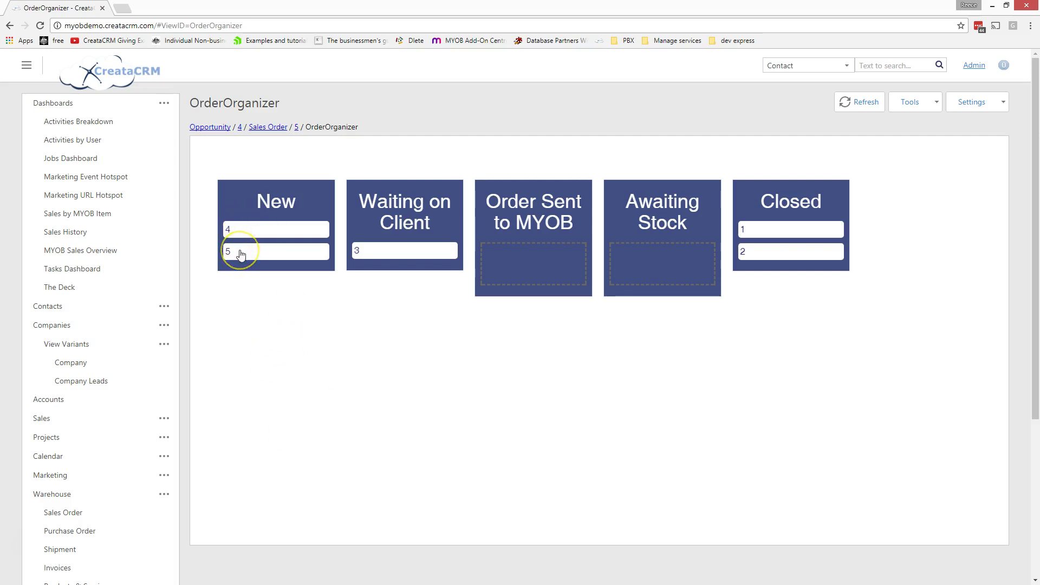
left_click_drag(241, 254, 378, 251)
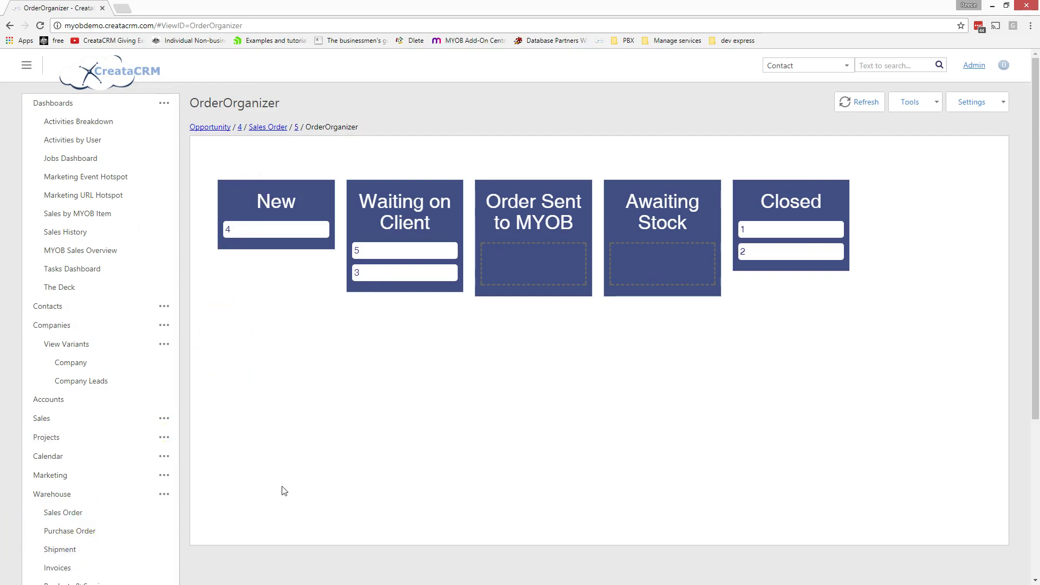
left_click_drag(377, 261, 509, 250)
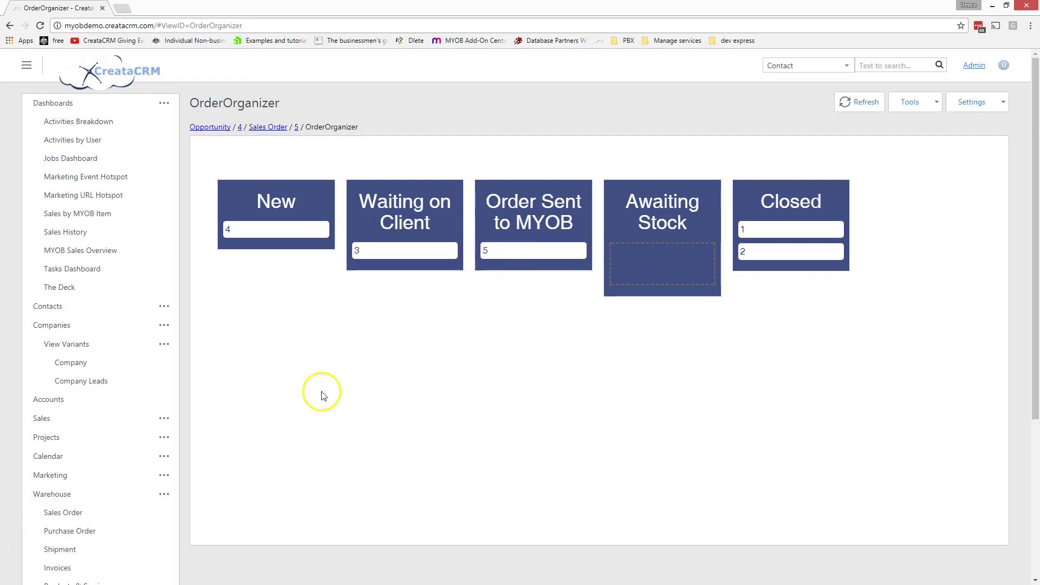
Return to the new sales order and try to create a Myob order from it.
left_click(296, 127)
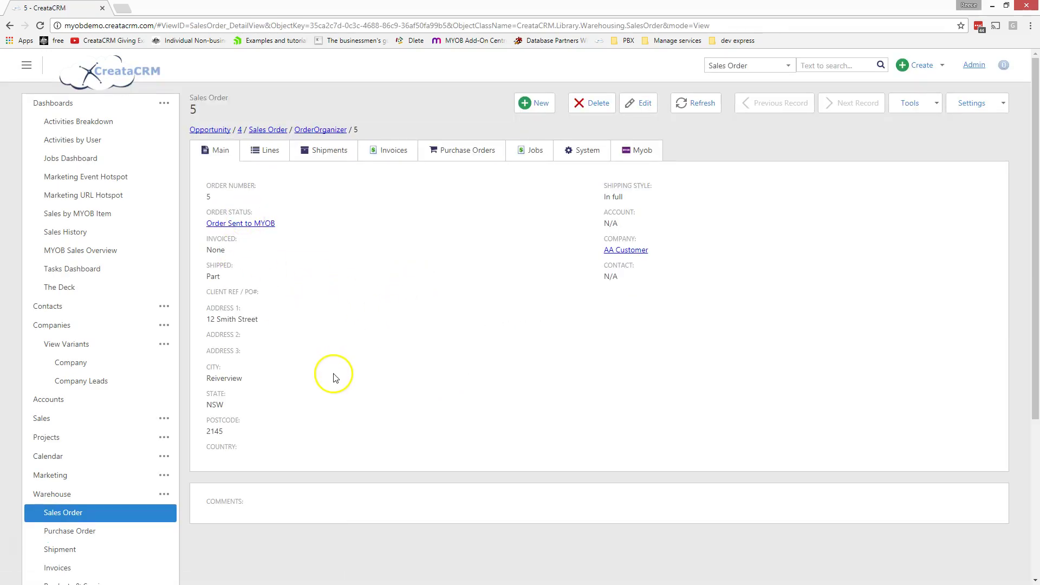
left_click(920, 110)
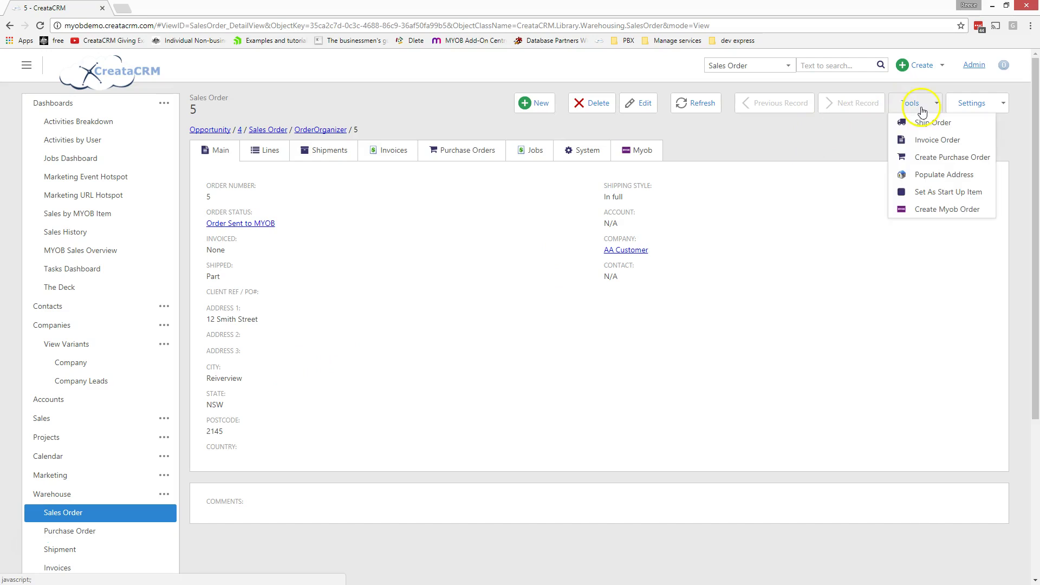
mouse_move(927, 103)
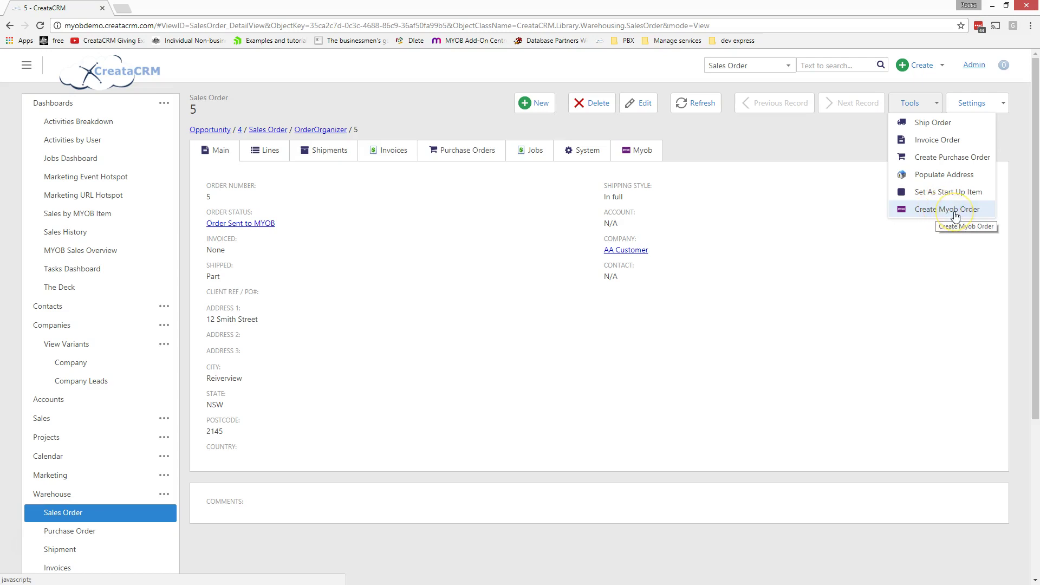
left_click(950, 213)
left_click(950, 213)
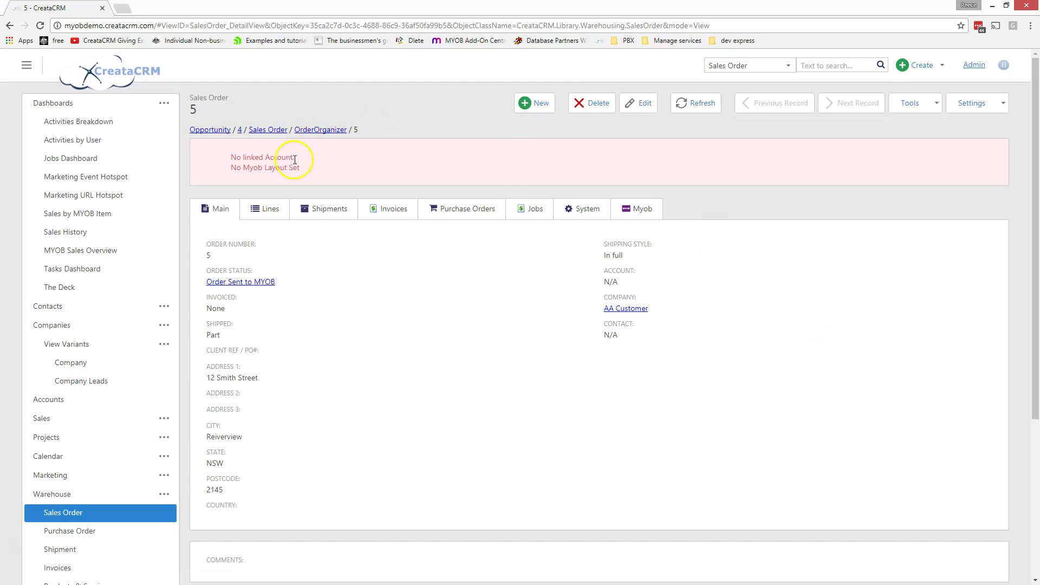
Examine the error messages shown above the sales order's details.
left_click_drag(301, 168, 249, 157)
left_click(312, 177)
left_click_drag(310, 168, 233, 177)
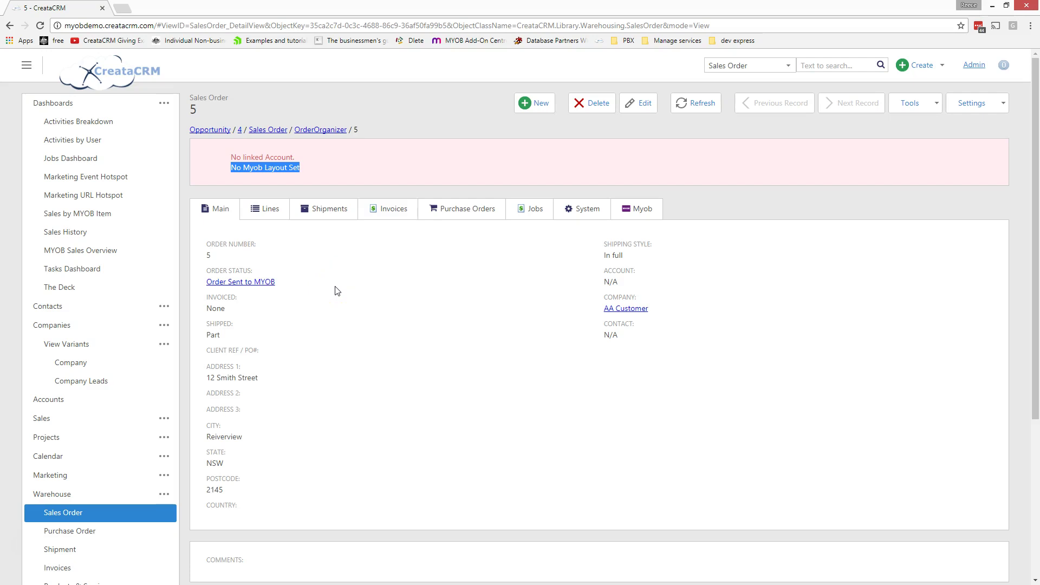
left_click(338, 293)
left_click(333, 308)
left_click(332, 312)
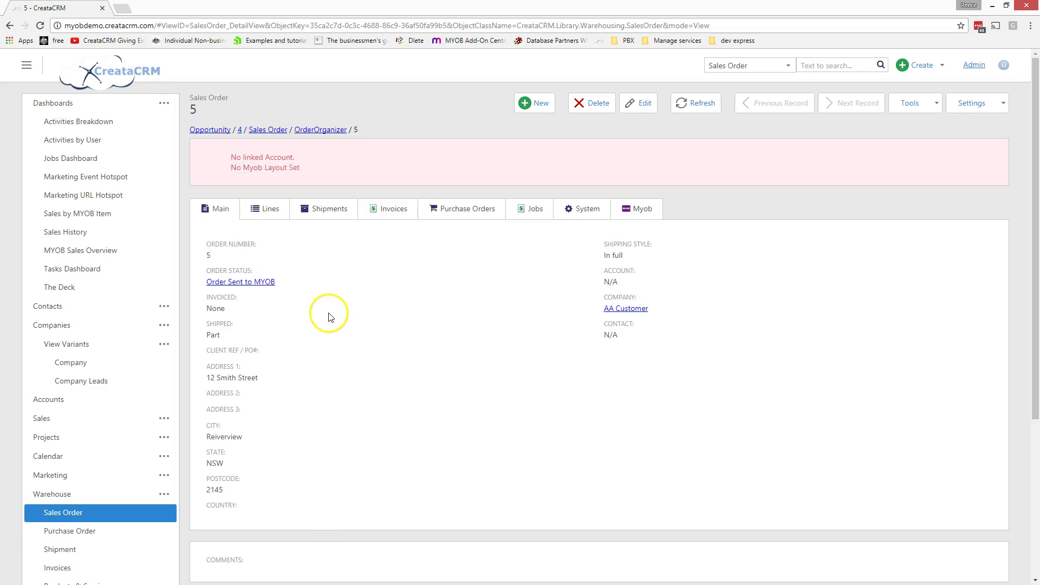
Open the sales order for editing and set its MYOB layout type to Item.
left_click(641, 209)
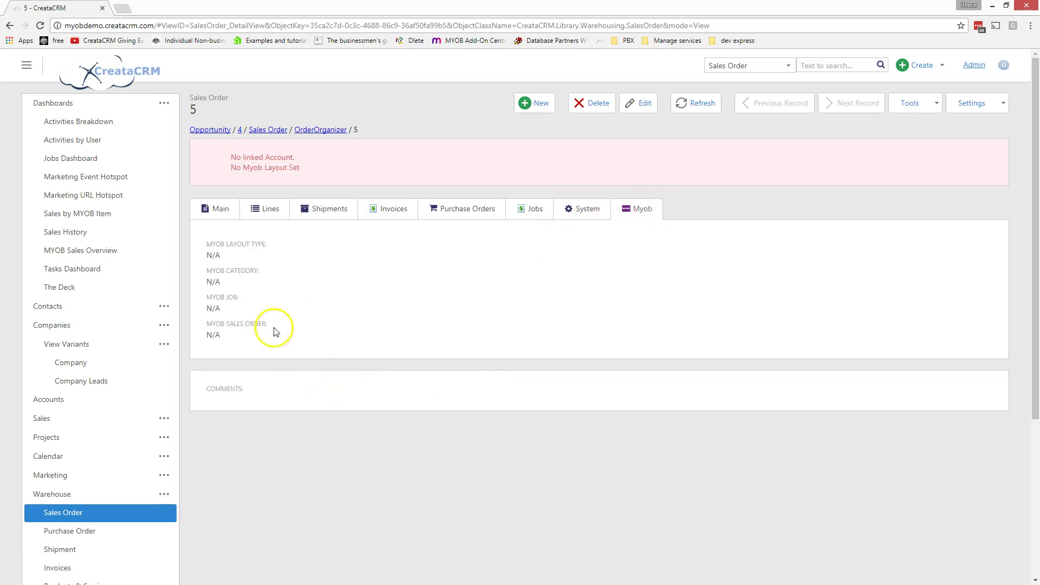
left_click(644, 103)
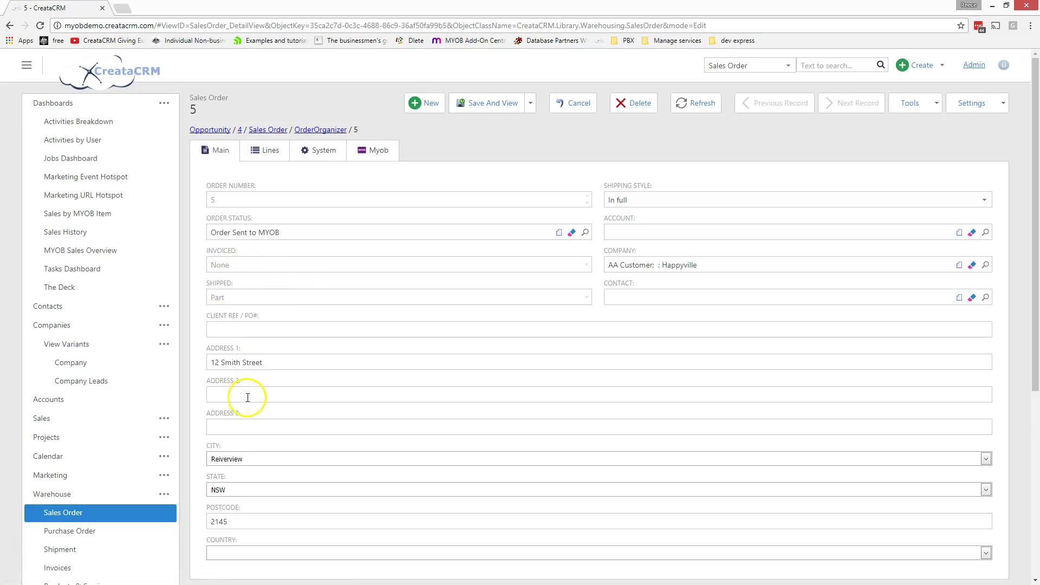
scroll(248, 395, "down", 5)
scroll(262, 383, "up", 5)
left_click(363, 151)
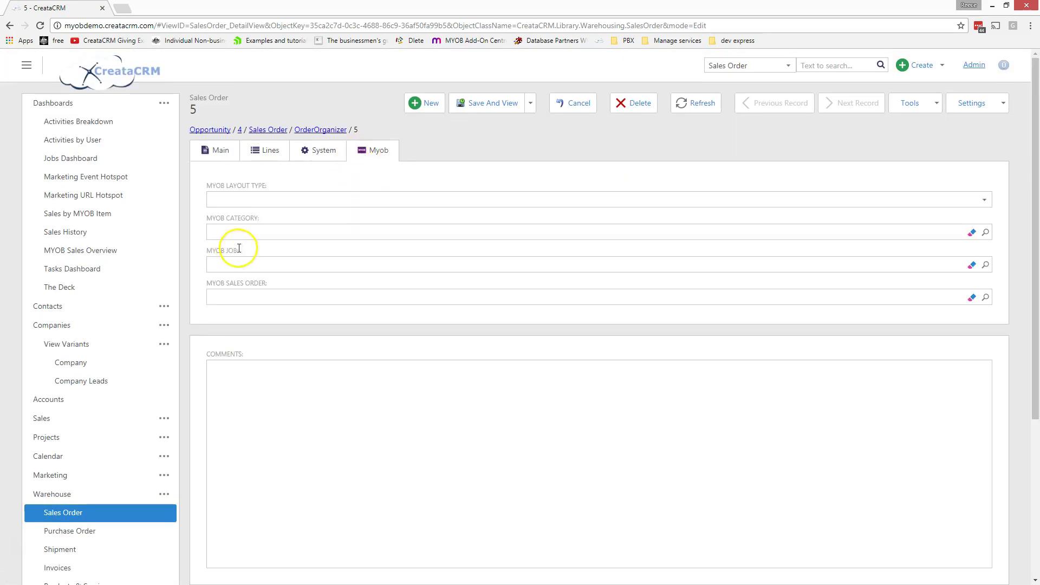
left_click(255, 201)
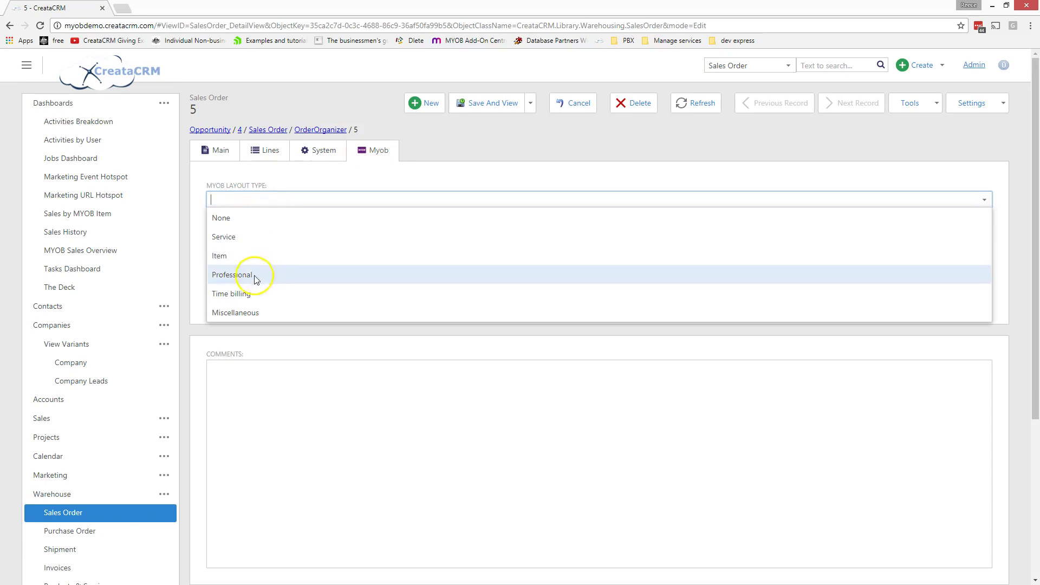
left_click(274, 256)
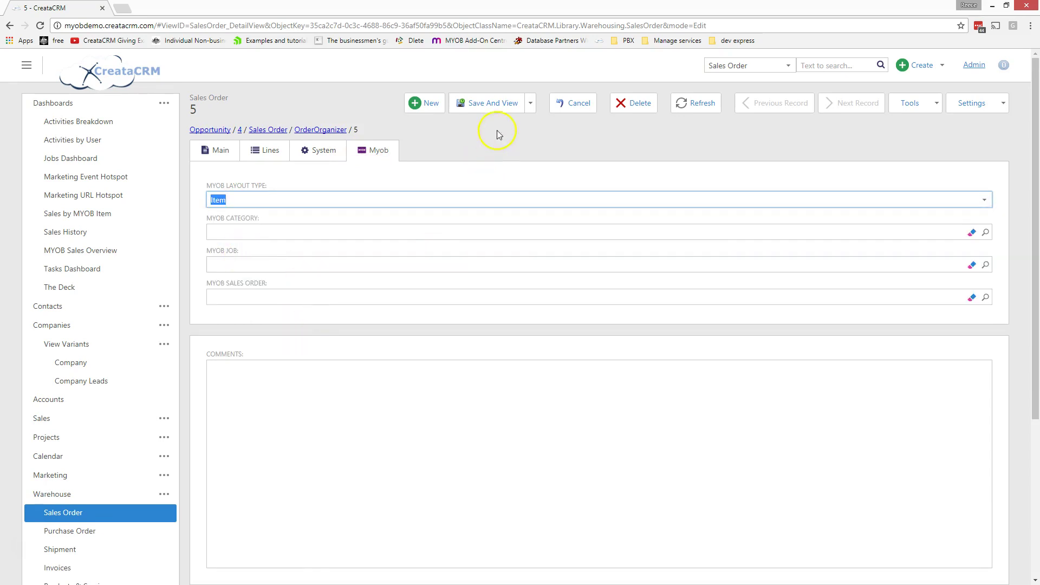
Link the AA Customer account to the sales order in its main details.
left_click(217, 150)
left_click(658, 232)
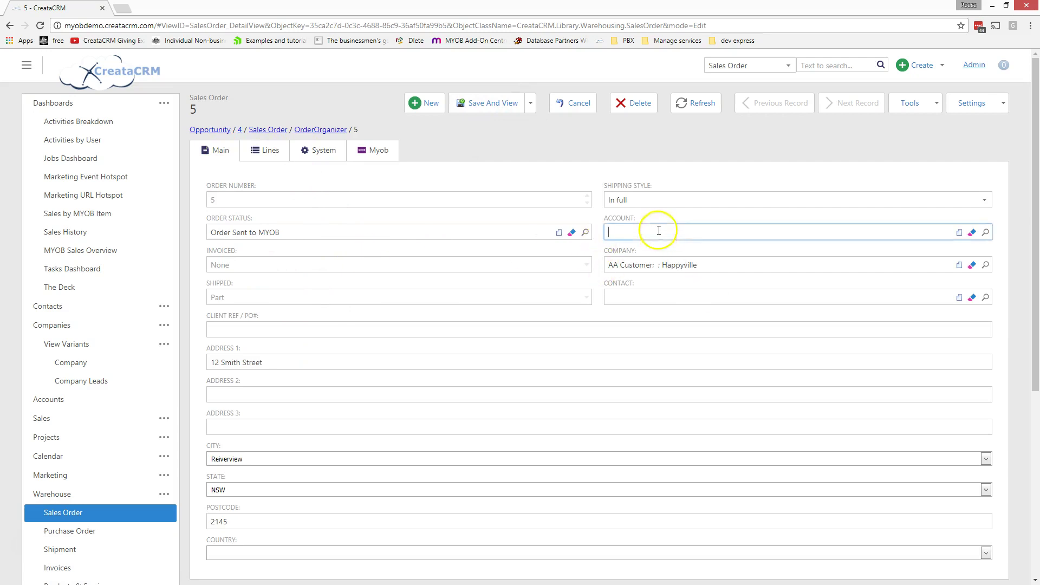
type("aa cu")
key("Tab")
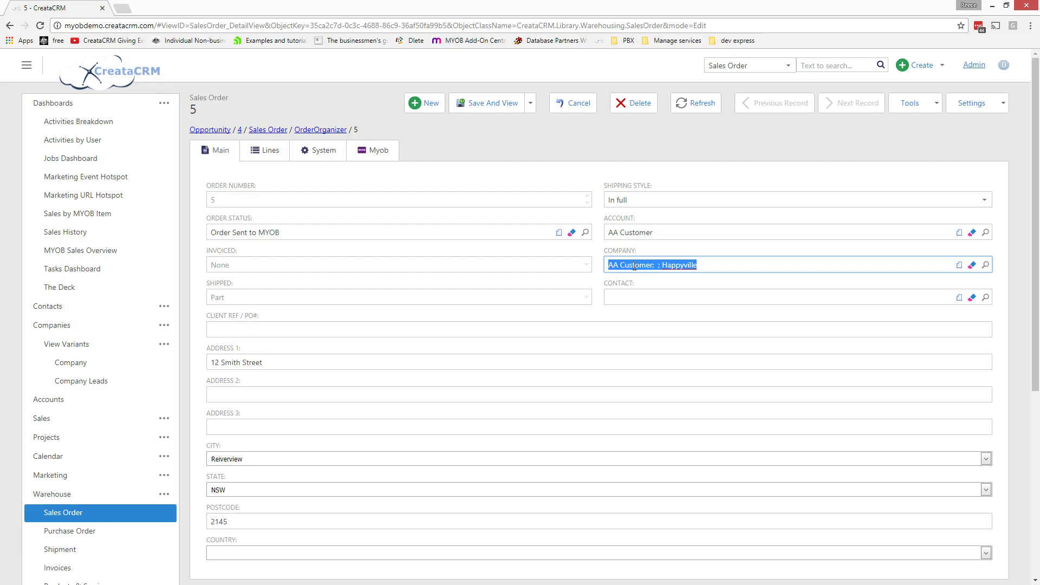
Save the edited sales order and create a Myob order from it.
left_click(492, 102)
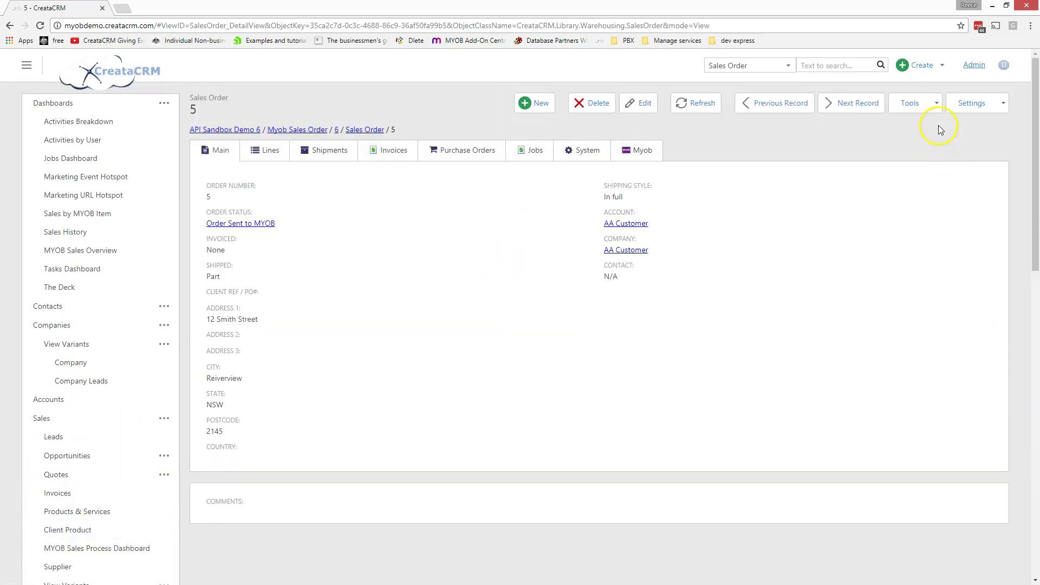
left_click(924, 103)
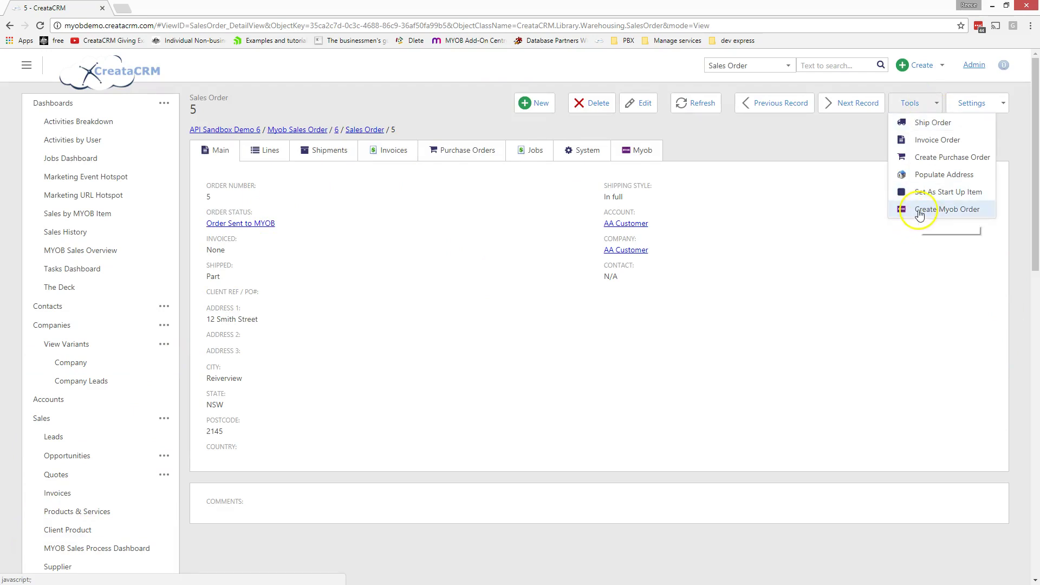
left_click(919, 211)
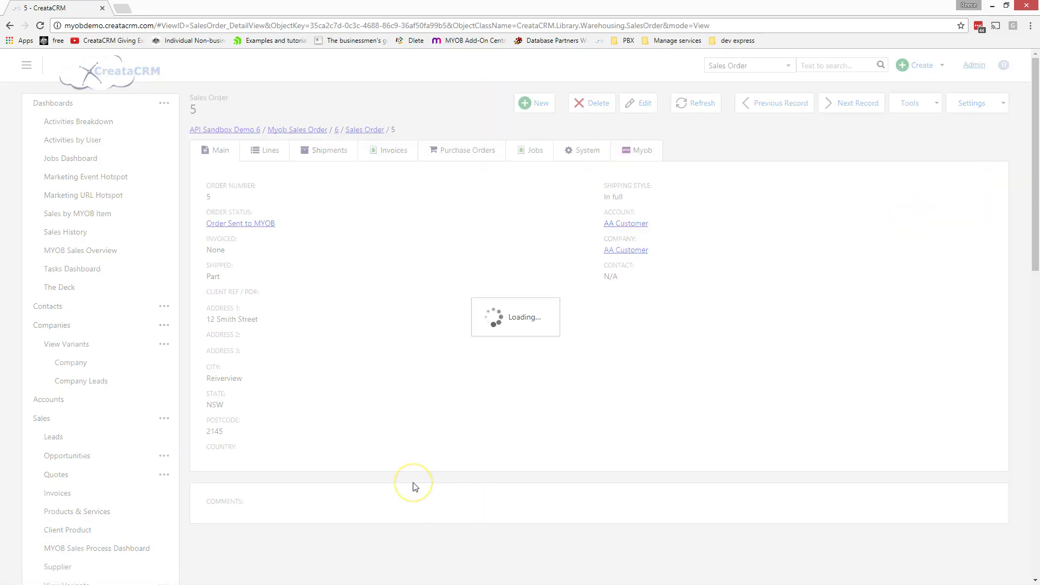